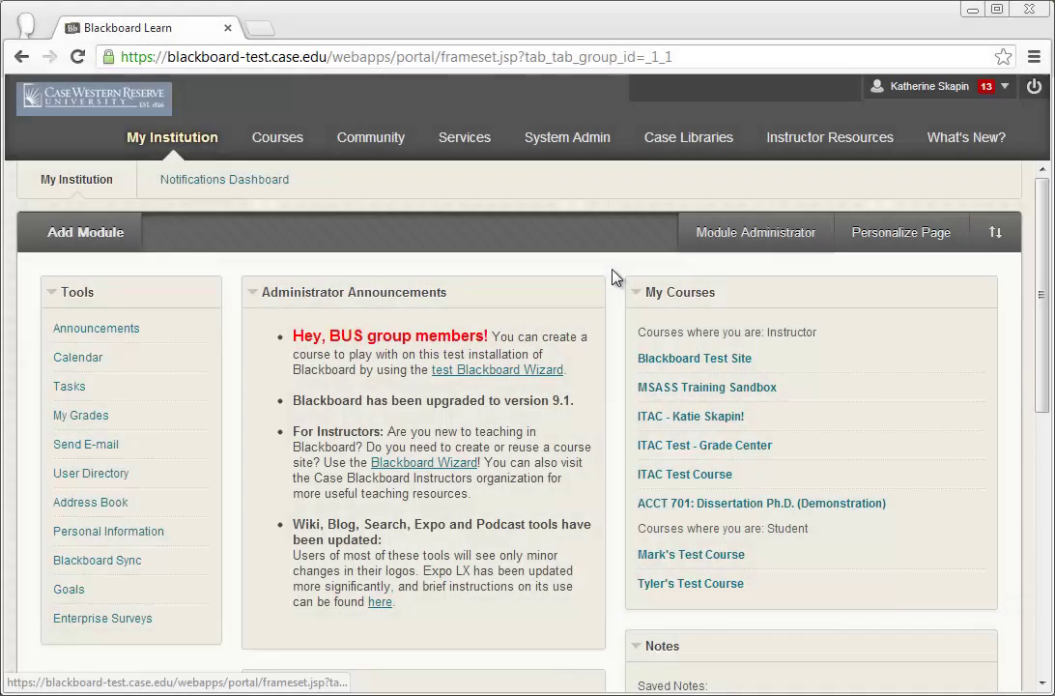
Step: Open the attempt awaiting grading for Basic Assignment #2 in the Blackboard Test Site course's Grade Center
{"action": "left_click", "coordinate": [682, 361]}
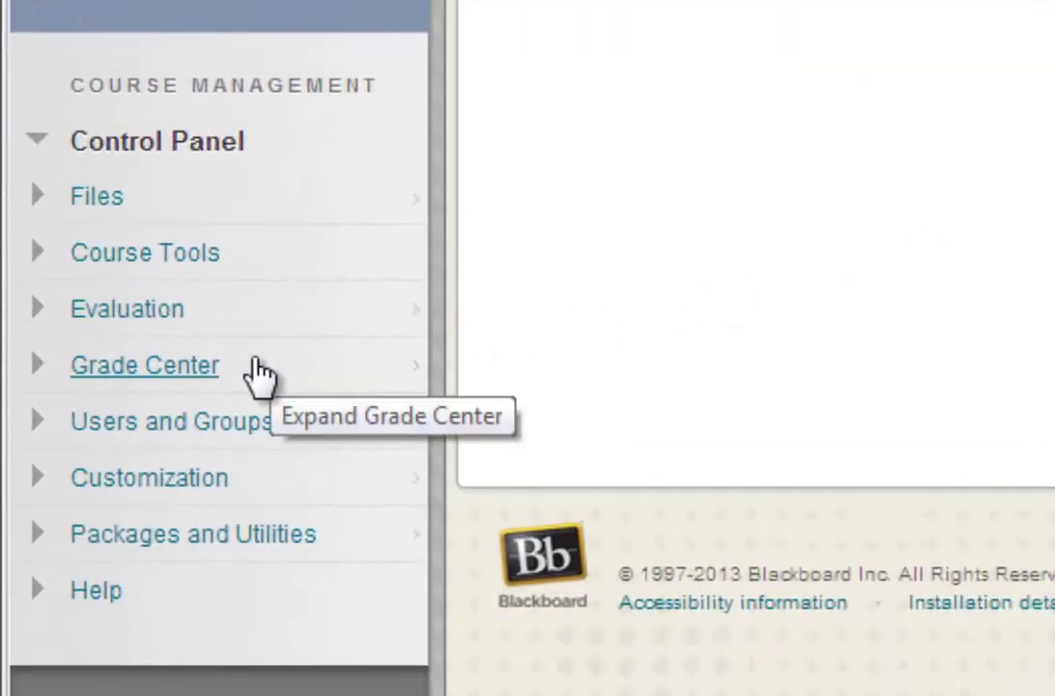
{"action": "left_click", "coordinate": [257, 375]}
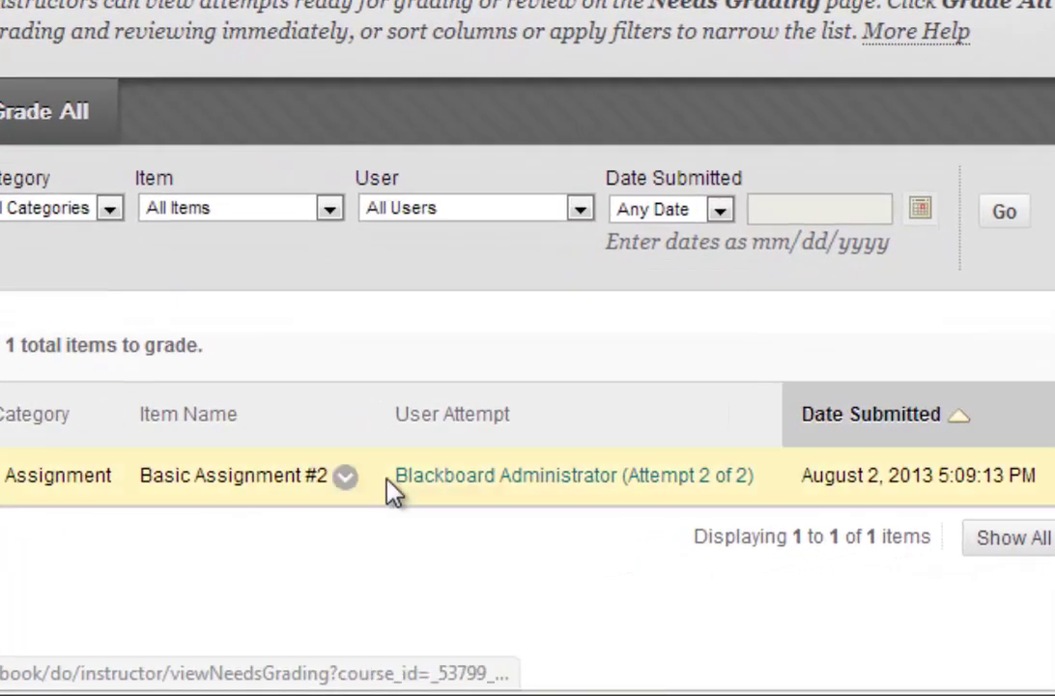
{"action": "left_click", "coordinate": [457, 483]}
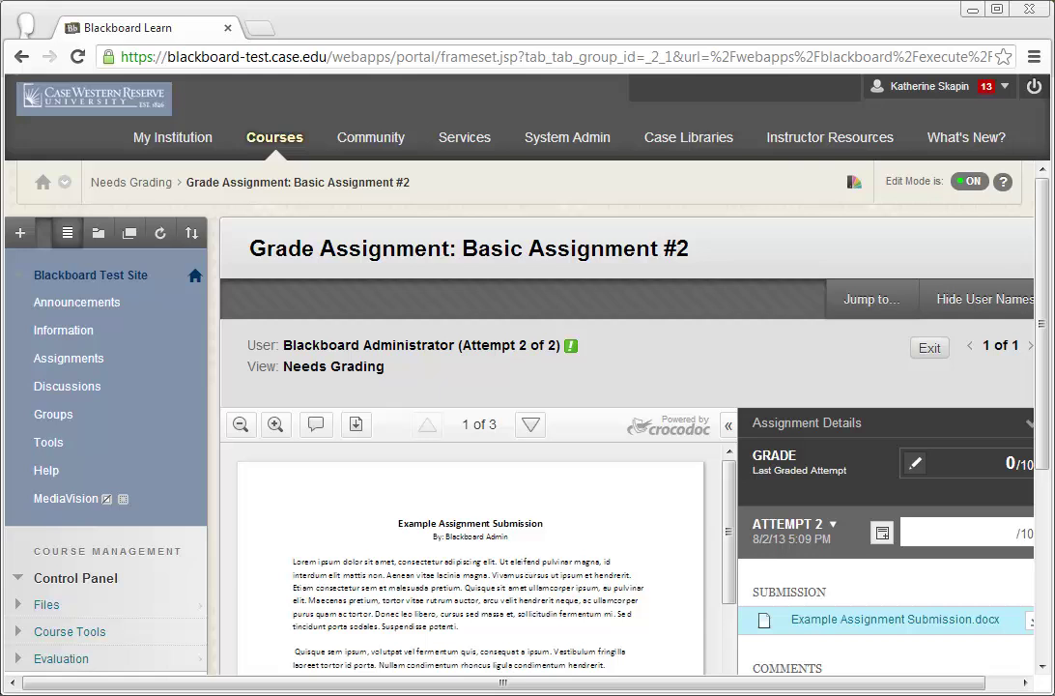
Step: Hide the course menu to give the submitted document more room
{"action": "left_click", "coordinate": [225, 425]}
{"action": "scroll", "coordinate": [667, 348], "scroll_direction": "down", "scroll_amount": 2}
{"action": "scroll", "coordinate": [666, 347], "scroll_direction": "down", "scroll_amount": 2}
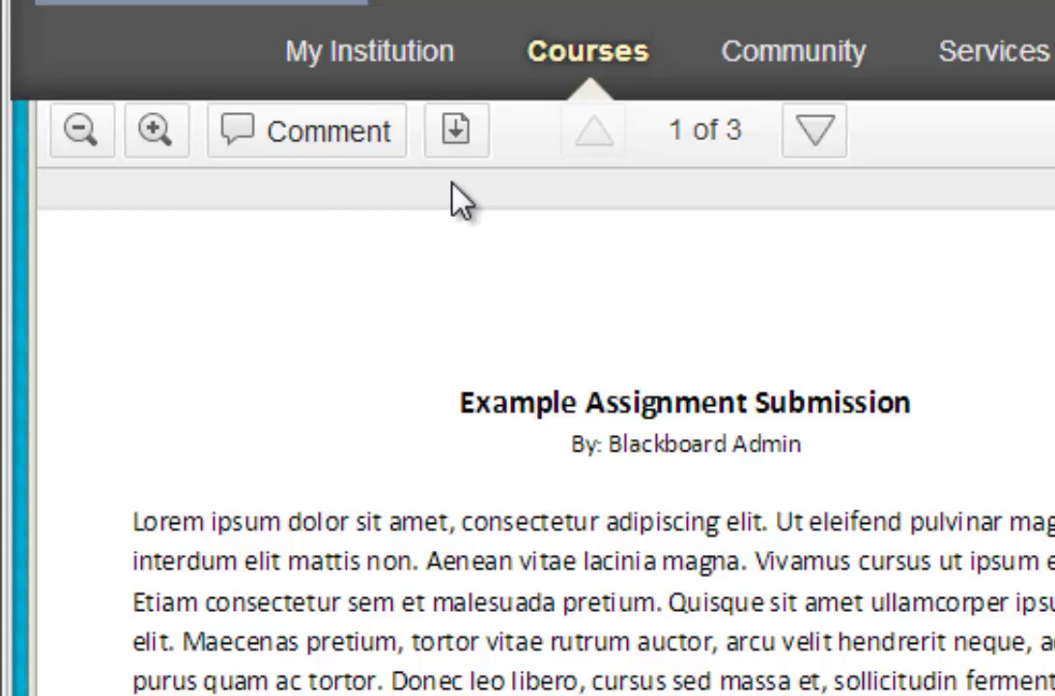
Step: Add a point comment reading "Point Comment" in the submission's first paragraph, just after "tortor vitae"
{"action": "left_click", "coordinate": [396, 154]}
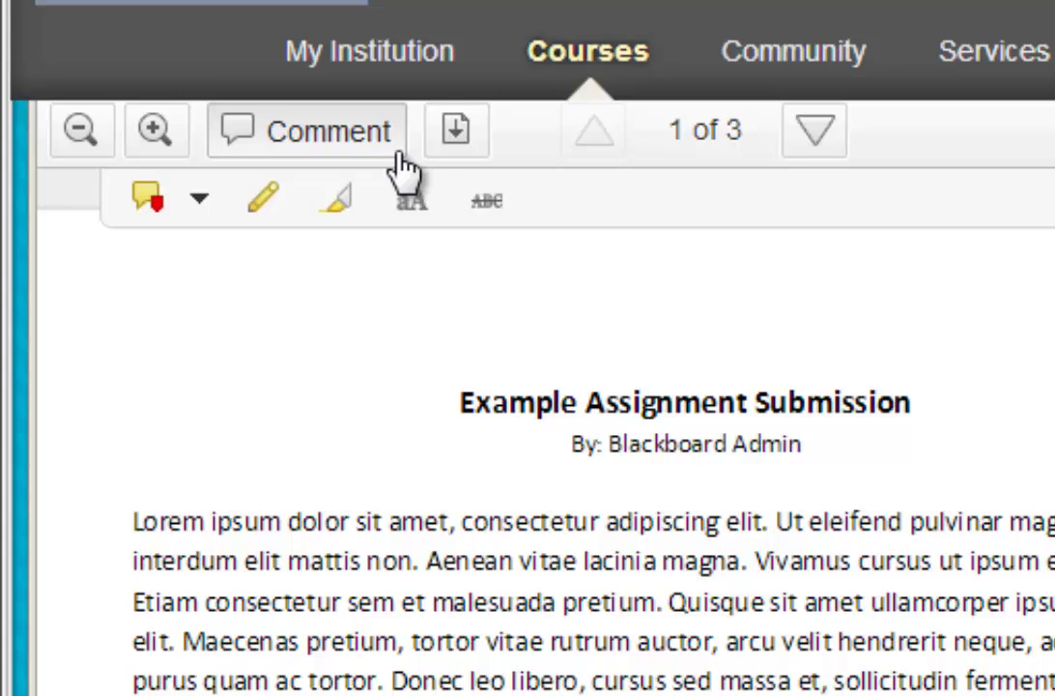
{"action": "left_click", "coordinate": [203, 203]}
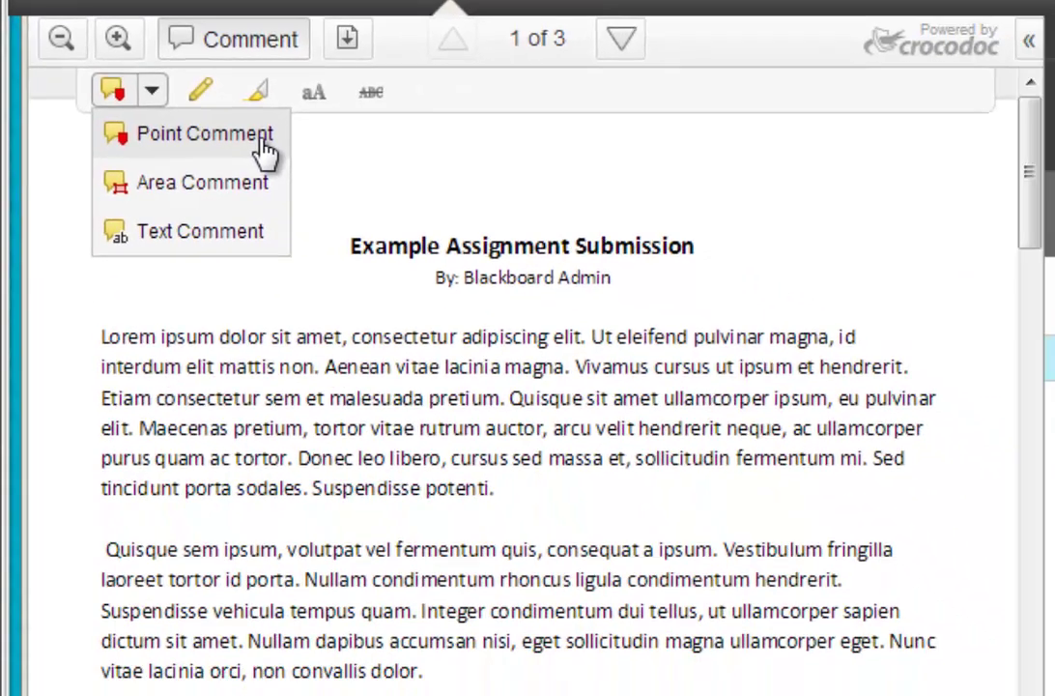
{"action": "left_click", "coordinate": [344, 265]}
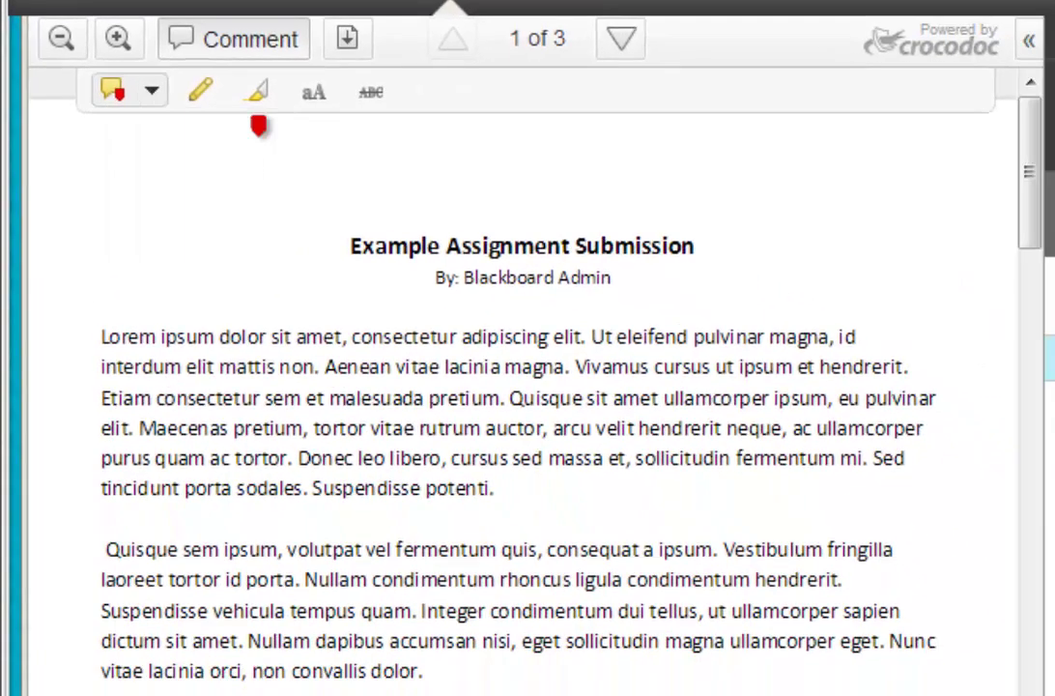
{"action": "left_click", "coordinate": [410, 436]}
{"action": "type", "text": "Point Co"}
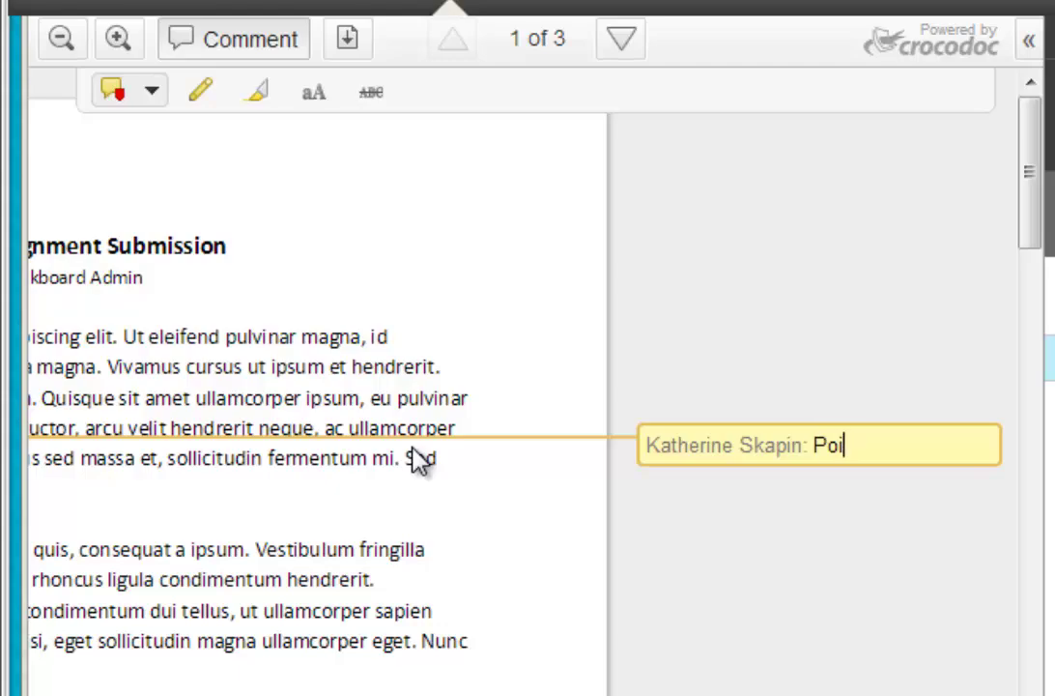
{"action": "type", "text": "mment"}
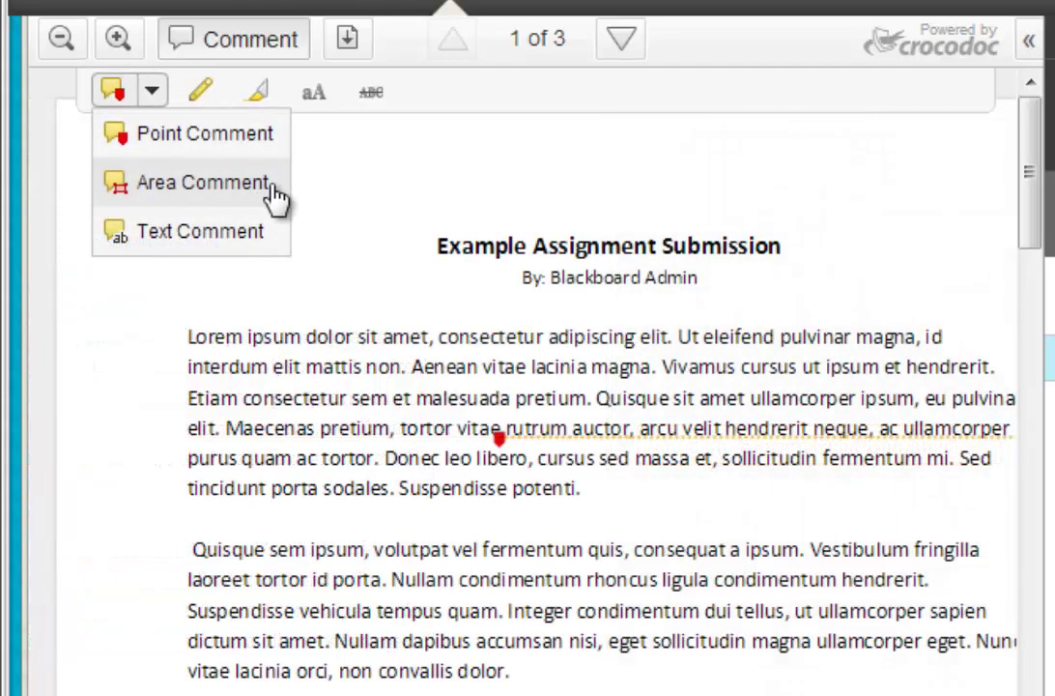
Step: Add an area comment reading "Area Comment" around the whole Responses pie chart
{"action": "left_click", "coordinate": [275, 183]}
{"action": "scroll", "coordinate": [348, 290], "scroll_direction": "down", "scroll_amount": 5}
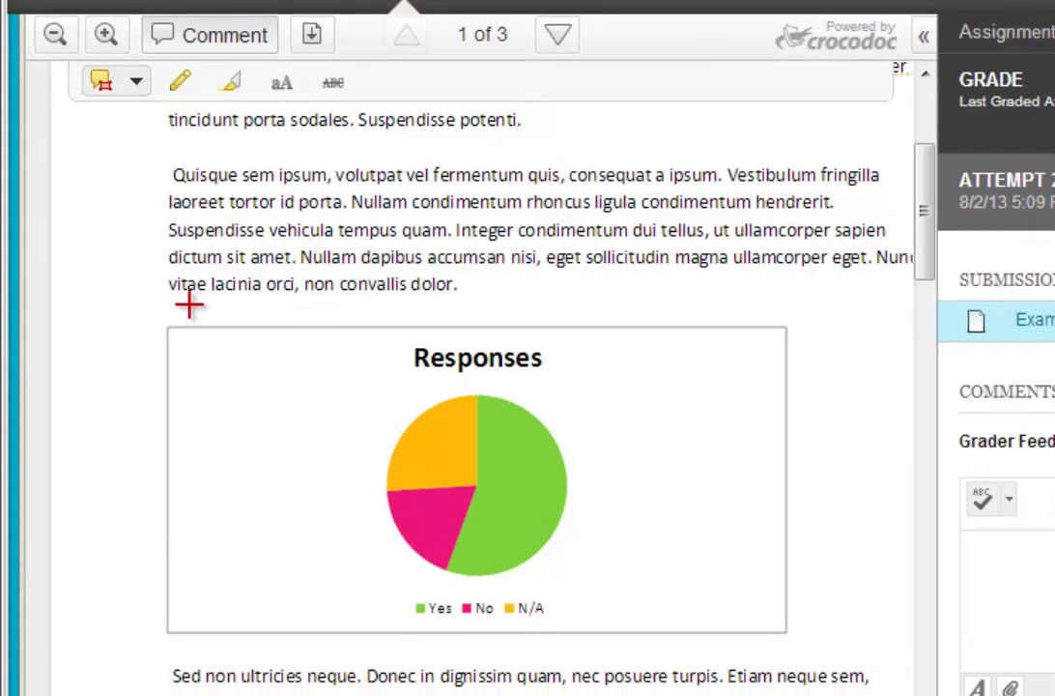
{"action": "left_click_drag", "start_coordinate": [148, 308], "coordinate": [816, 644]}
{"action": "type", "text": "Area Commen"}
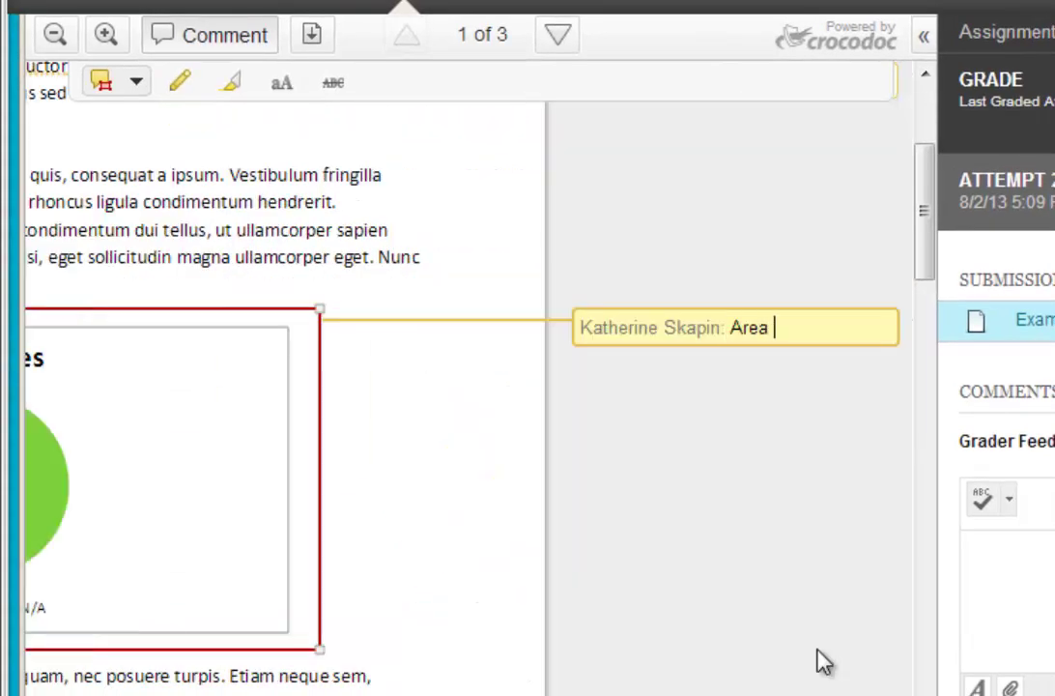
{"action": "type", "text": "t"}
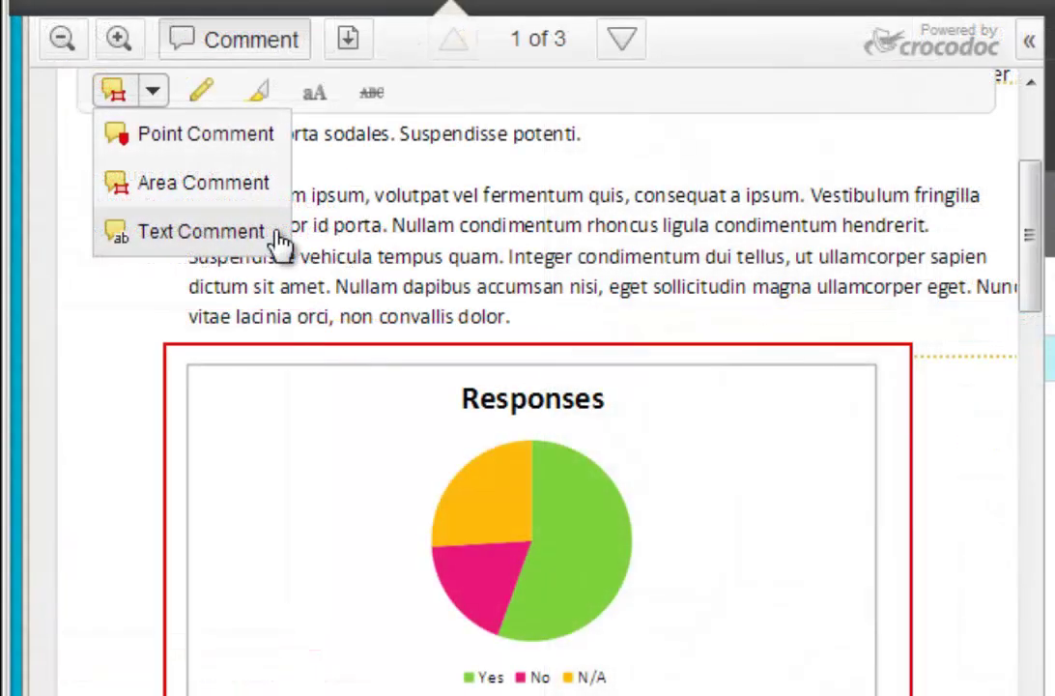
Step: Attach a yellow text comment reading "Text Comment" to the words "Nullam dapibus" in the second paragraph
{"action": "left_click", "coordinate": [275, 233]}
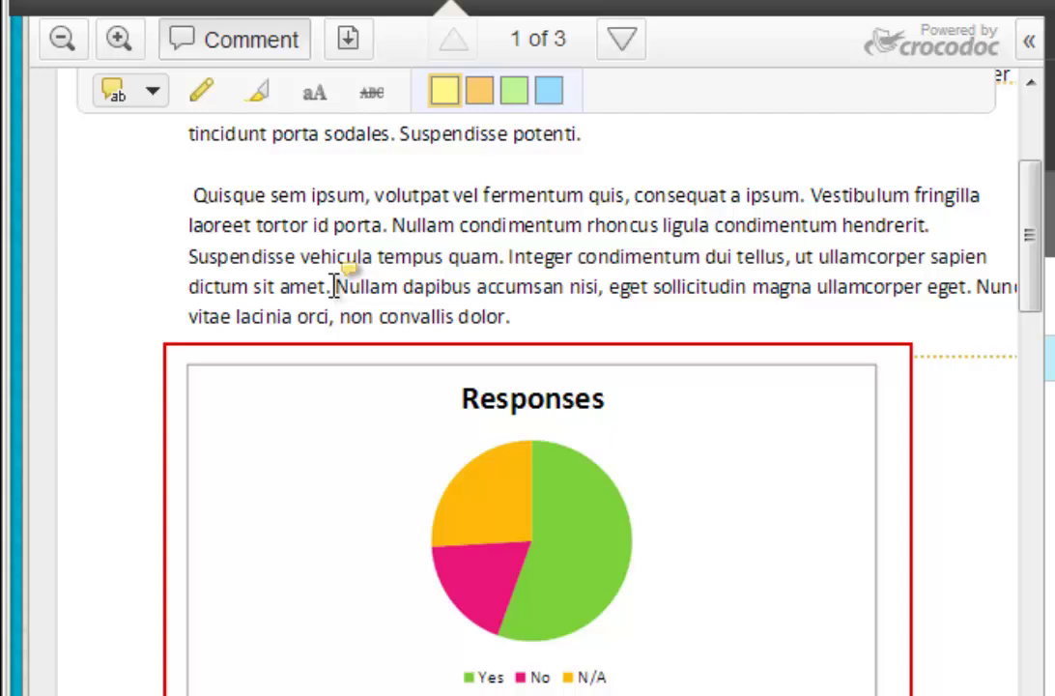
{"action": "left_click_drag", "start_coordinate": [336, 287], "coordinate": [474, 288]}
{"action": "type", "text": "Text Comm"}
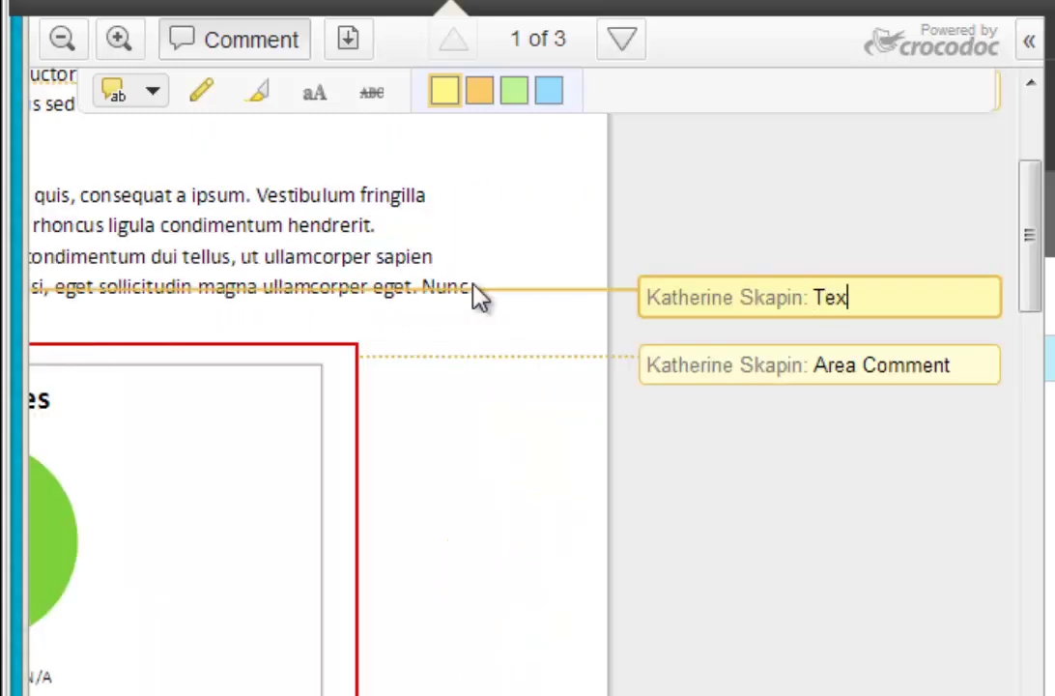
{"action": "type", "text": "ent"}
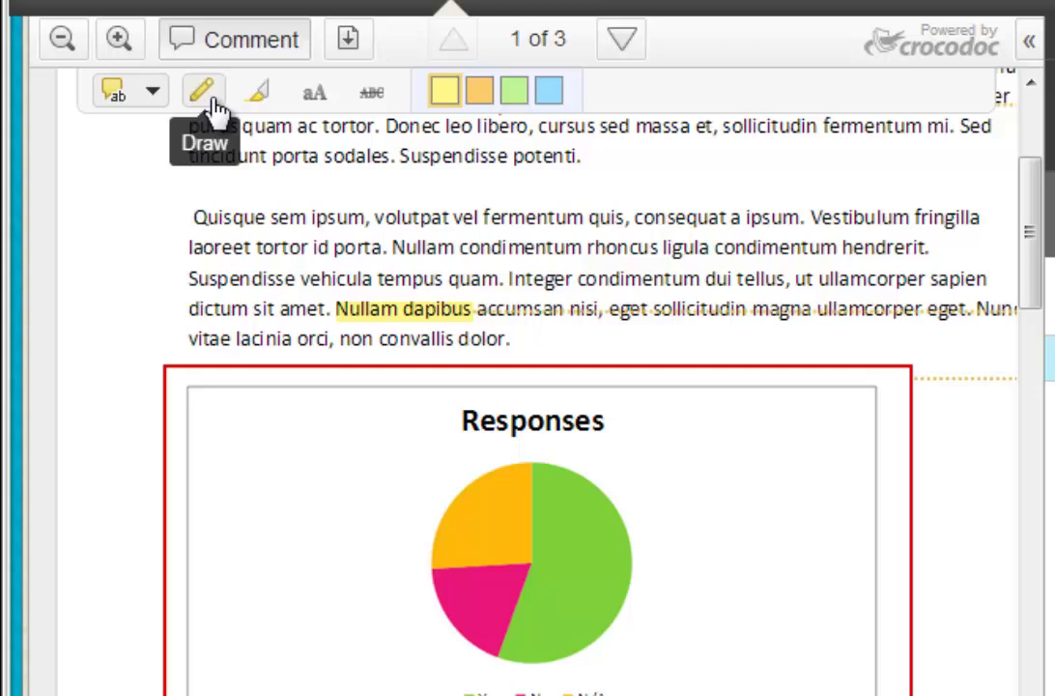
Step: Draw a small red star freehand in the margin beside the start of the second paragraph
{"action": "left_click", "coordinate": [214, 104]}
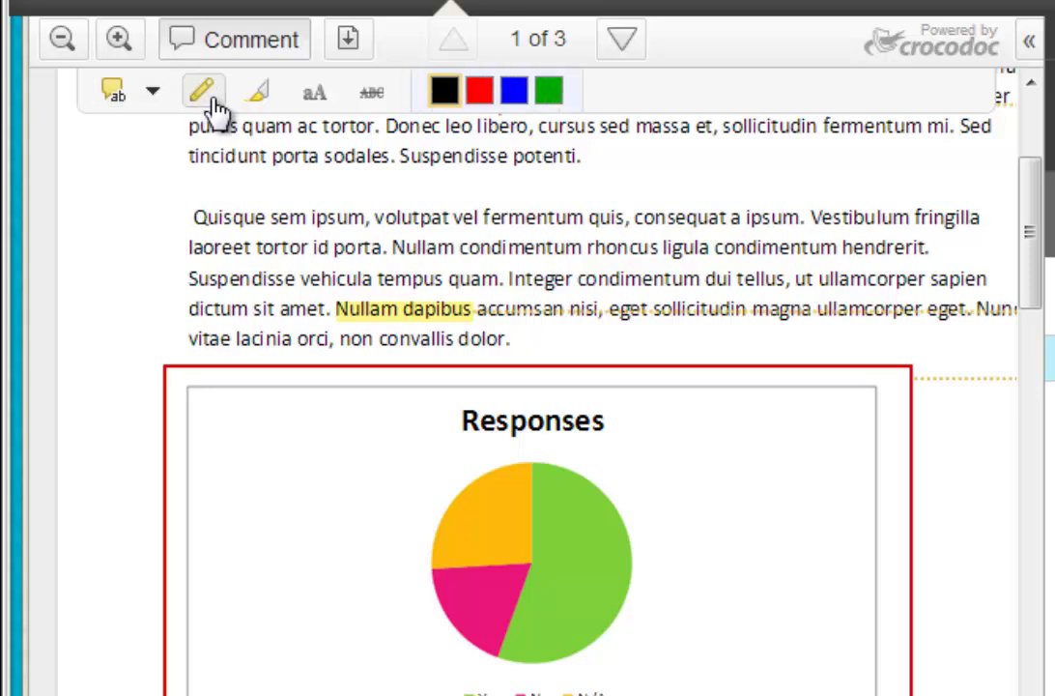
{"action": "left_click", "coordinate": [480, 95]}
{"action": "mouse_move", "coordinate": [139, 237]}
{"action": "left_mouse_down"}
{"action": "mouse_move", "coordinate": [161, 220]}
{"action": "mouse_move", "coordinate": [140, 249]}
{"action": "left_mouse_up"}
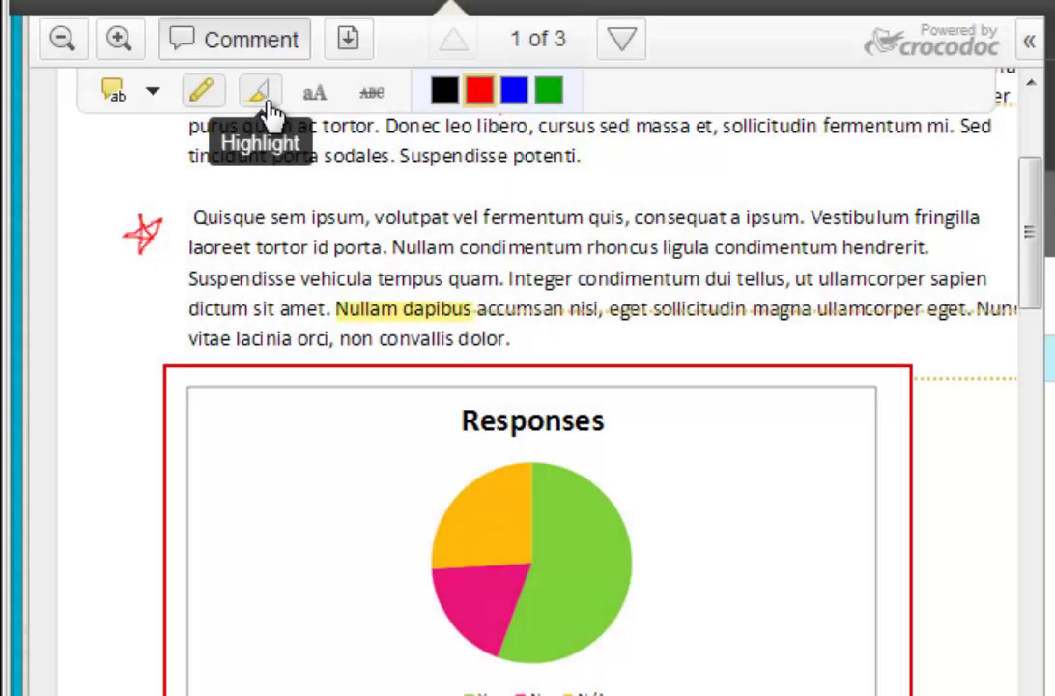
Step: Highlight "fermentum quis, consequat a ipsum" in the second paragraph in green
{"action": "left_click", "coordinate": [266, 100]}
{"action": "left_click", "coordinate": [509, 101]}
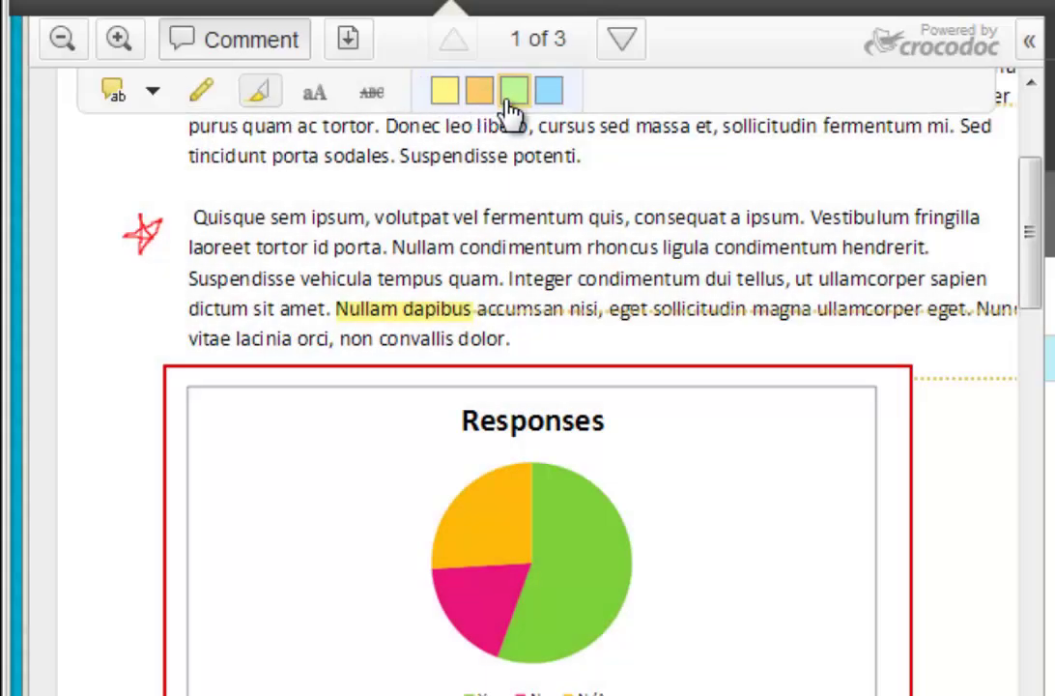
{"action": "left_click_drag", "start_coordinate": [486, 218], "coordinate": [798, 218]}
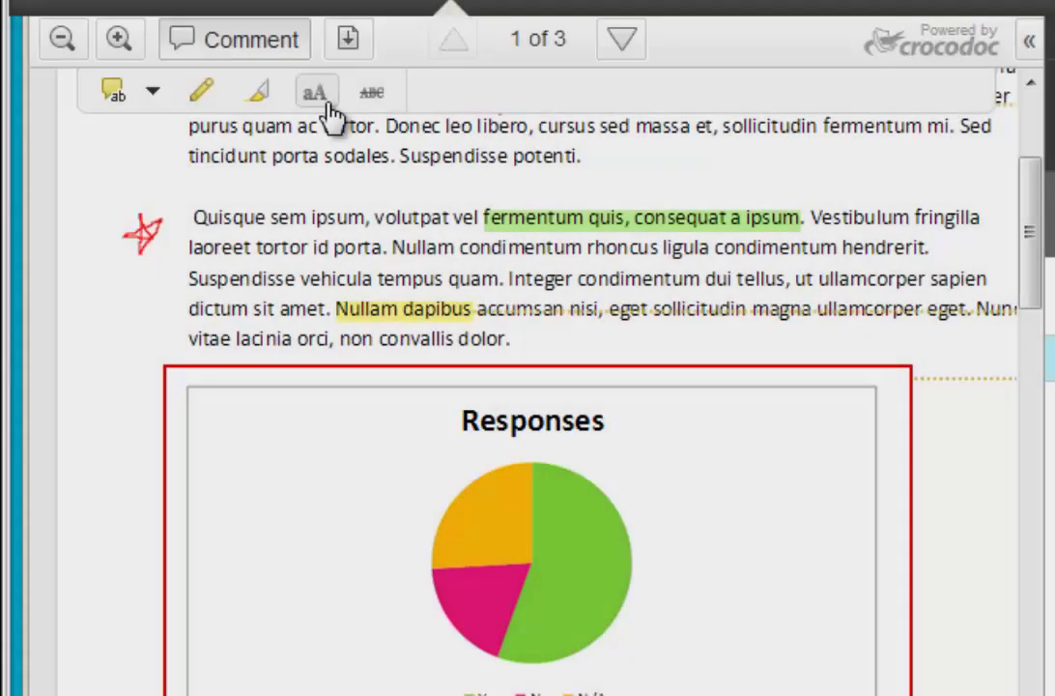
Step: Place the blue text note "Good details in this paragraph" just above the second paragraph
{"action": "left_click", "coordinate": [318, 96]}
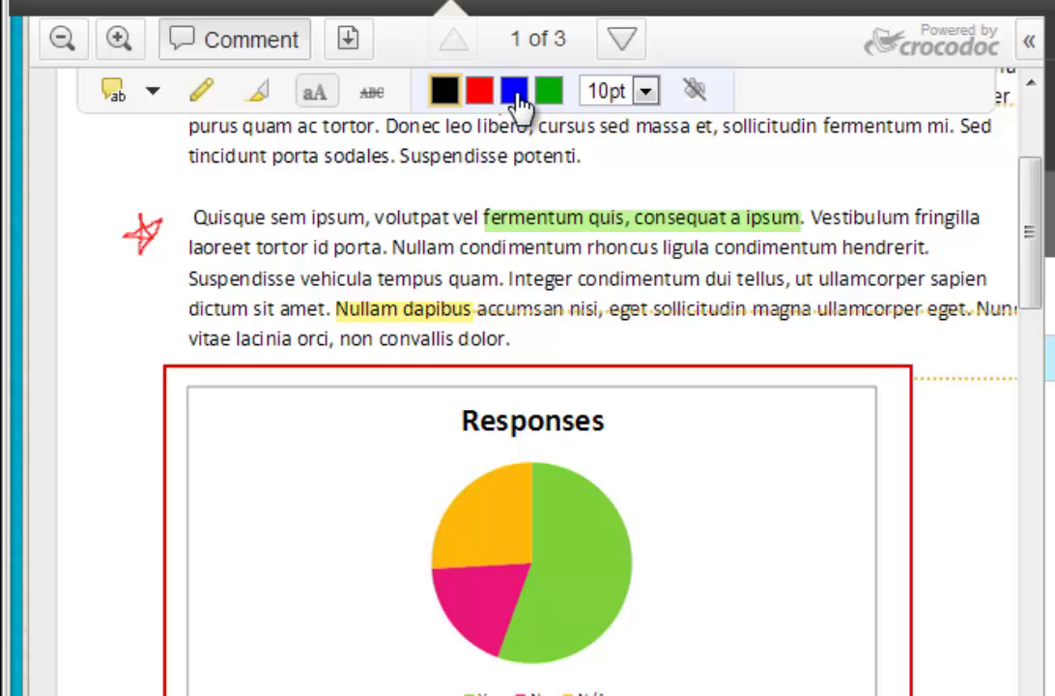
{"action": "left_click", "coordinate": [515, 94]}
{"action": "left_click", "coordinate": [645, 167]}
{"action": "type", "text": "Good details in this paragraph"}
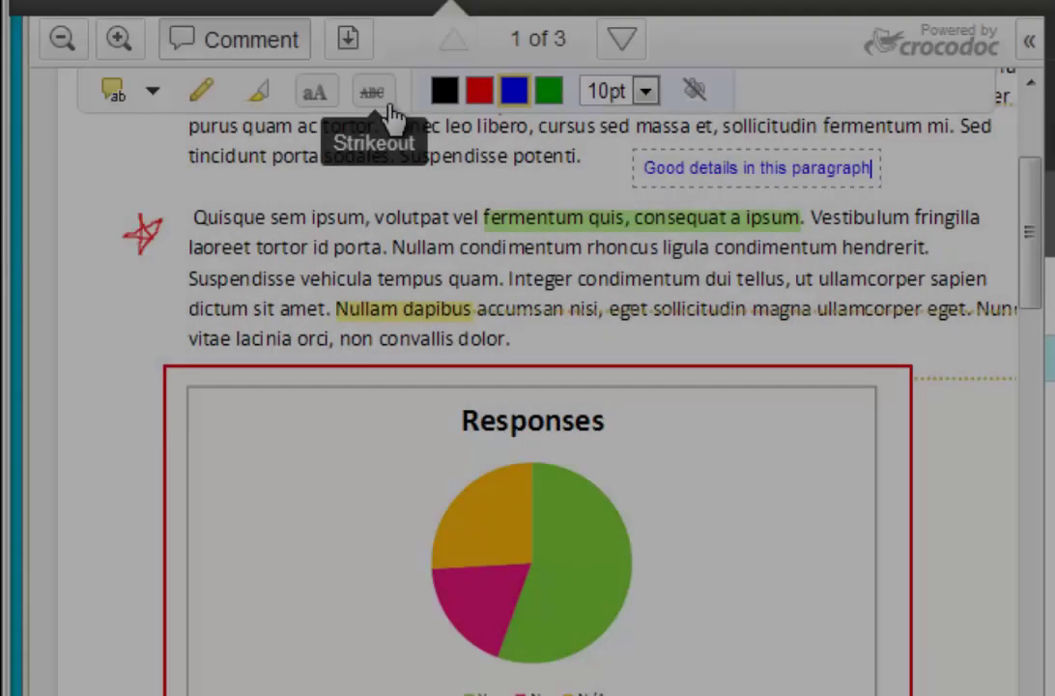
Step: Strike out "Quisque sem ipsum" at the start of the second paragraph with the comment "Remove this."
{"action": "left_click", "coordinate": [390, 112]}
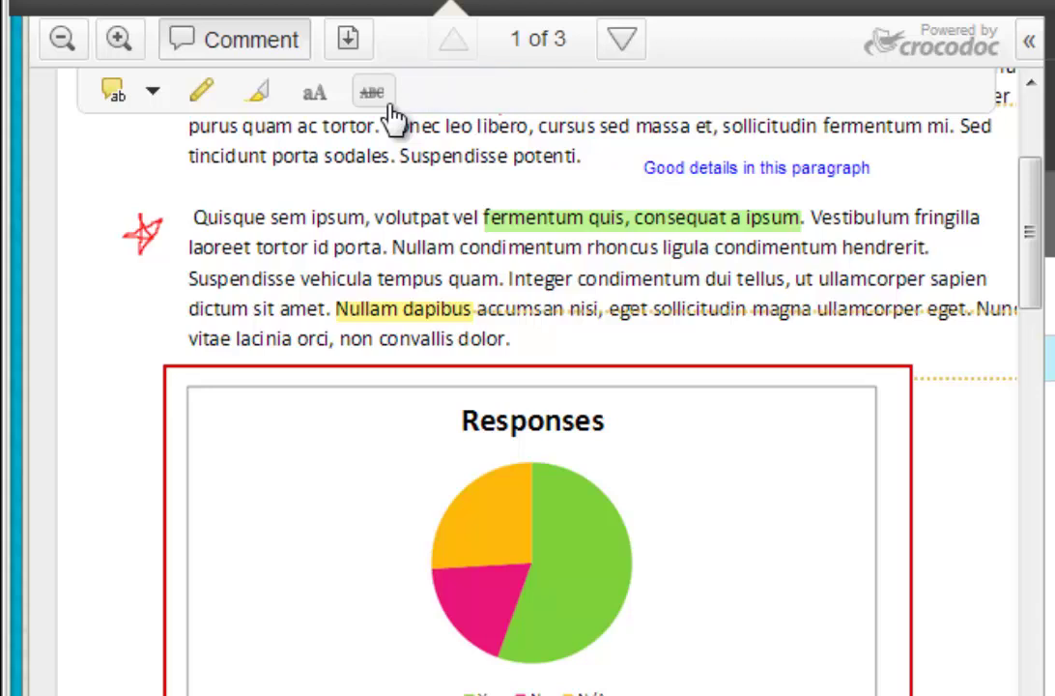
{"action": "left_click_drag", "start_coordinate": [195, 206], "coordinate": [365, 208]}
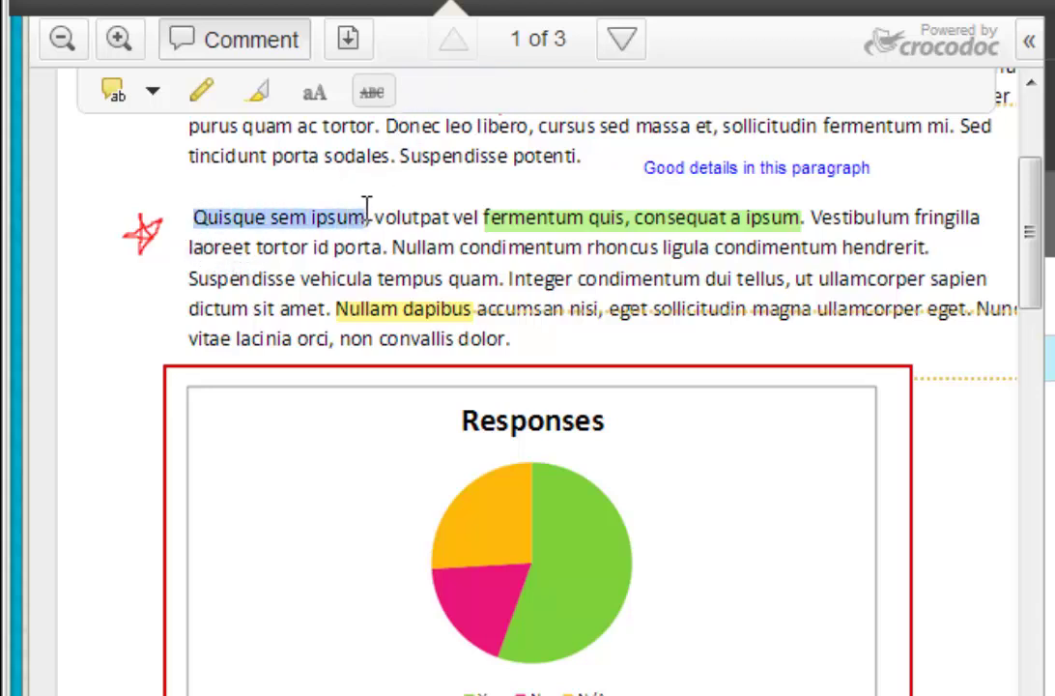
{"action": "type", "text": "Remove this."}
{"action": "left_click", "coordinate": [415, 210]}
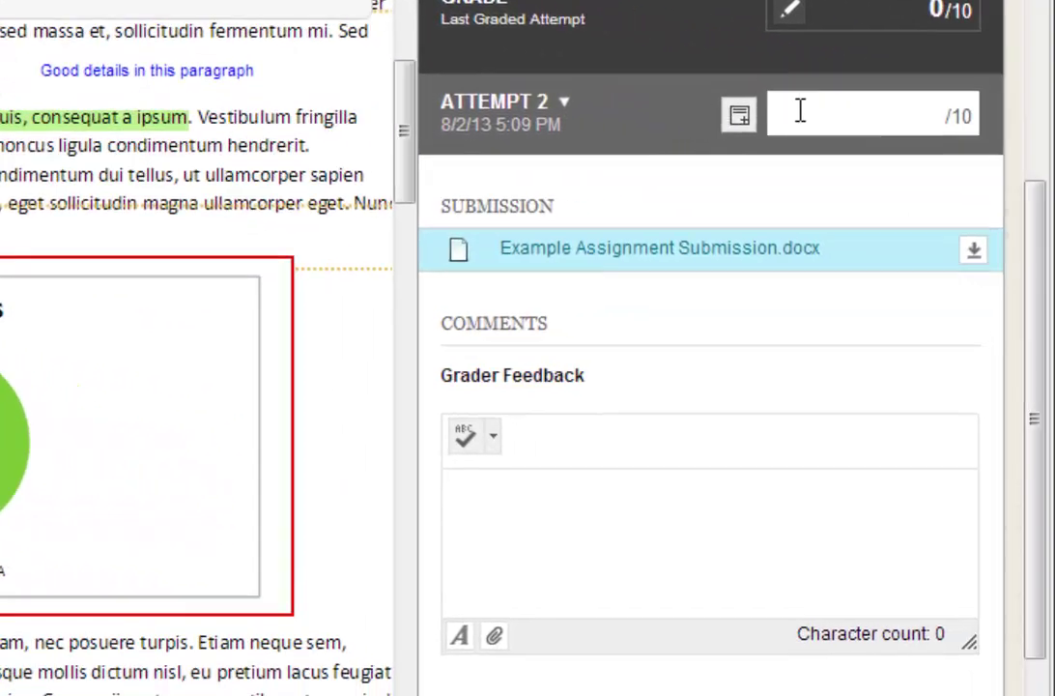
Step: Submit a grade of 9 for Attempt 2 with the grader feedback "Enter feedback here."
{"action": "left_click", "coordinate": [863, 118]}
{"action": "type", "text": "9"}
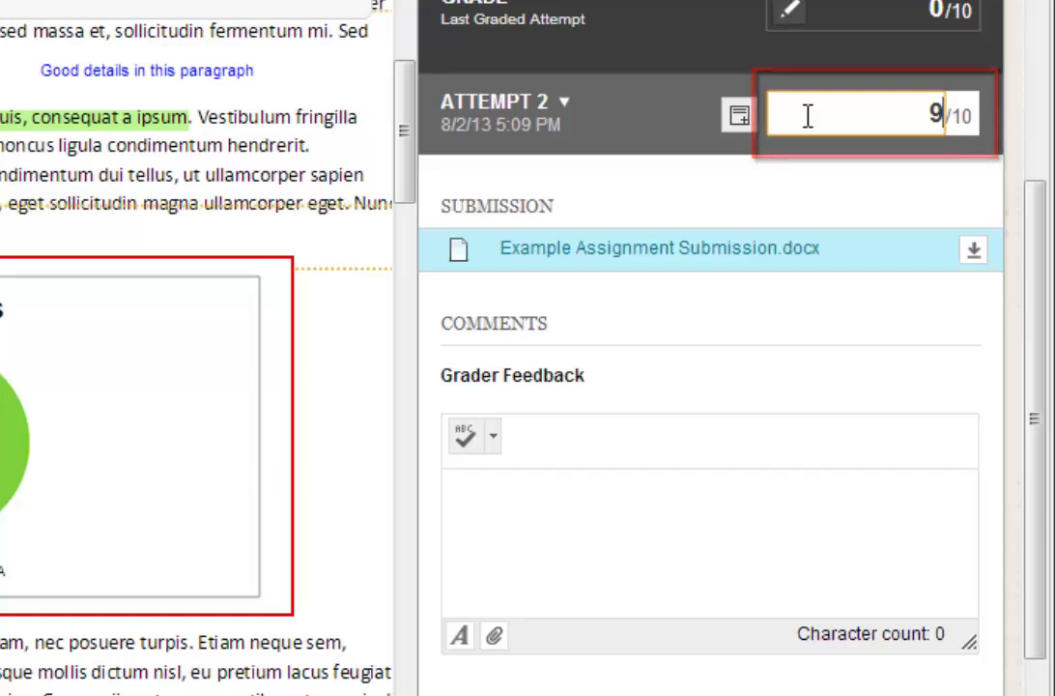
{"action": "left_click", "coordinate": [785, 537]}
{"action": "type", "text": "Enter feedback her"}
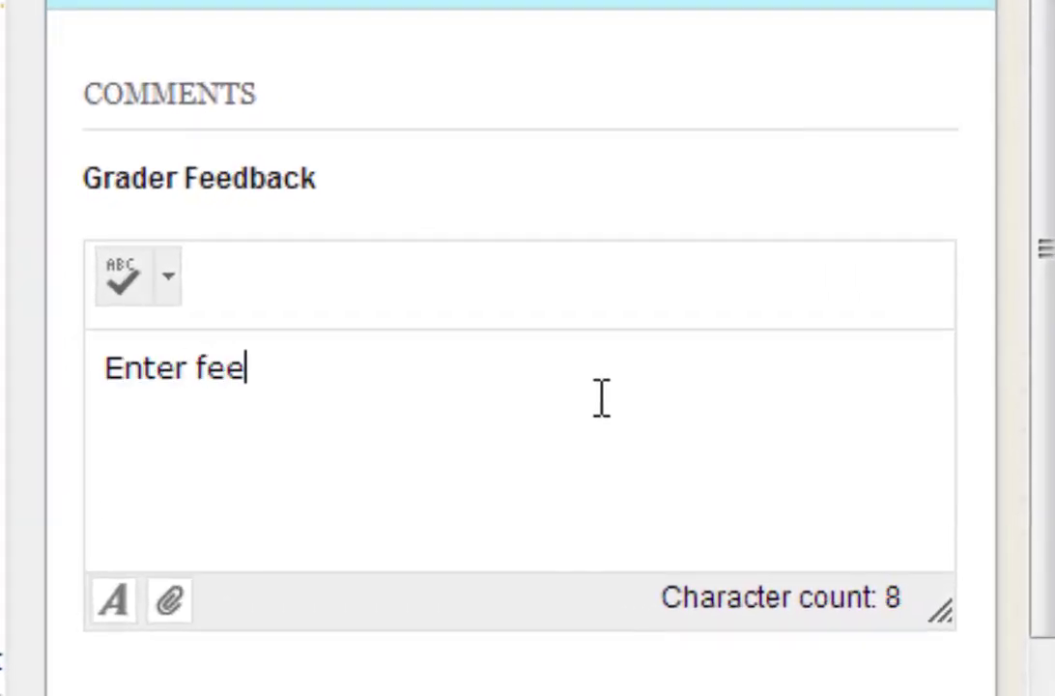
{"action": "type", "text": "e."}
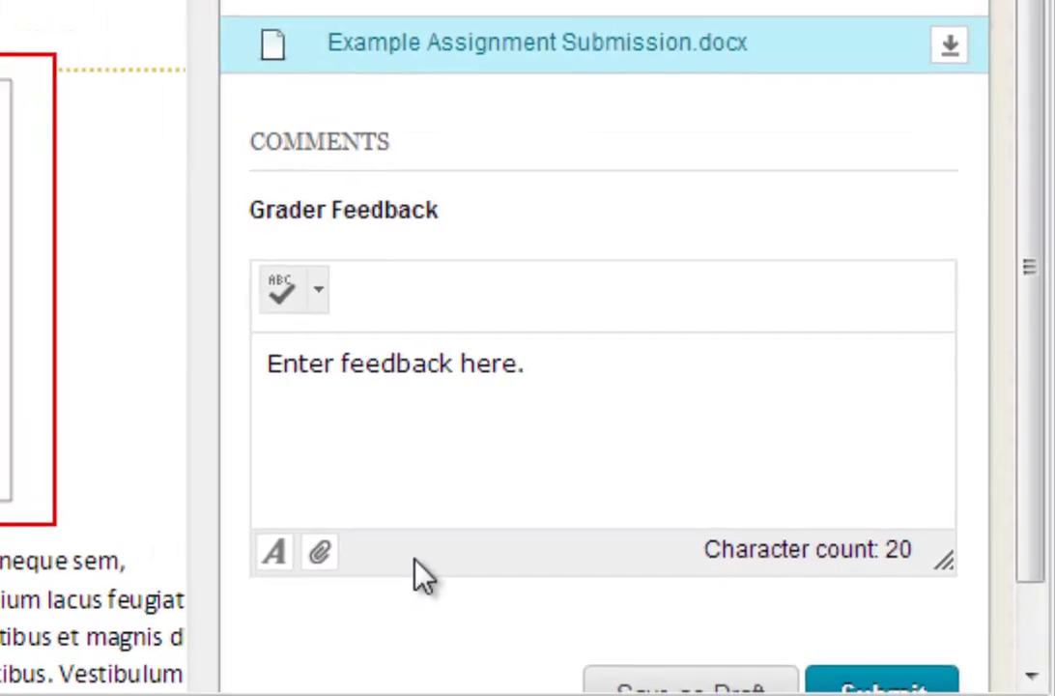
{"action": "scroll", "coordinate": [431, 567], "scroll_direction": "down", "scroll_amount": 2}
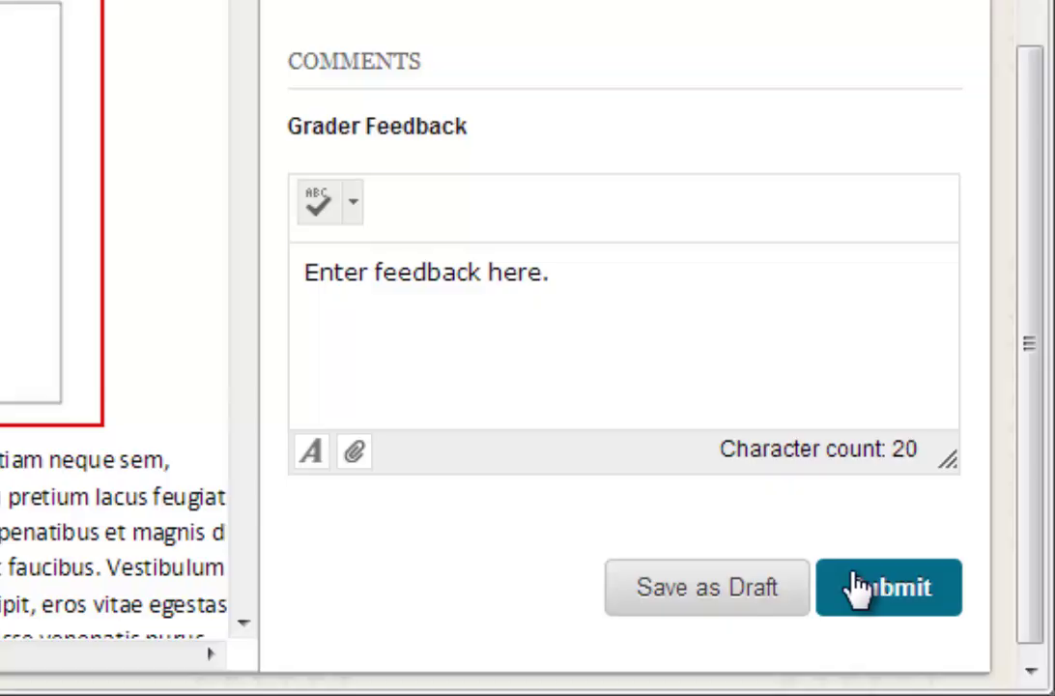
{"action": "left_click", "coordinate": [855, 582]}
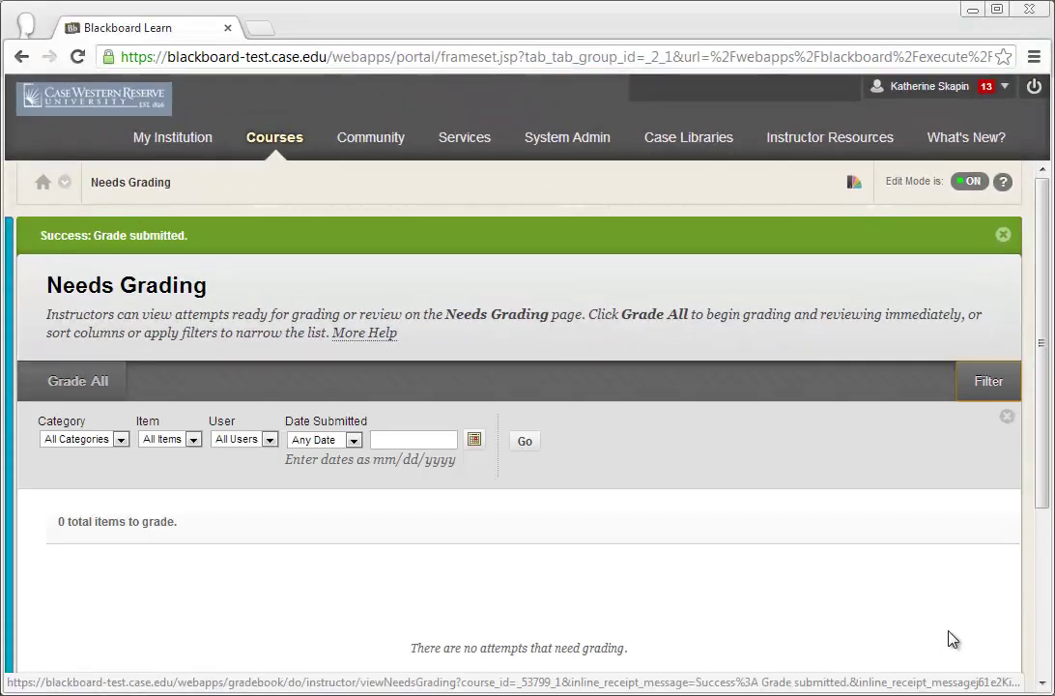